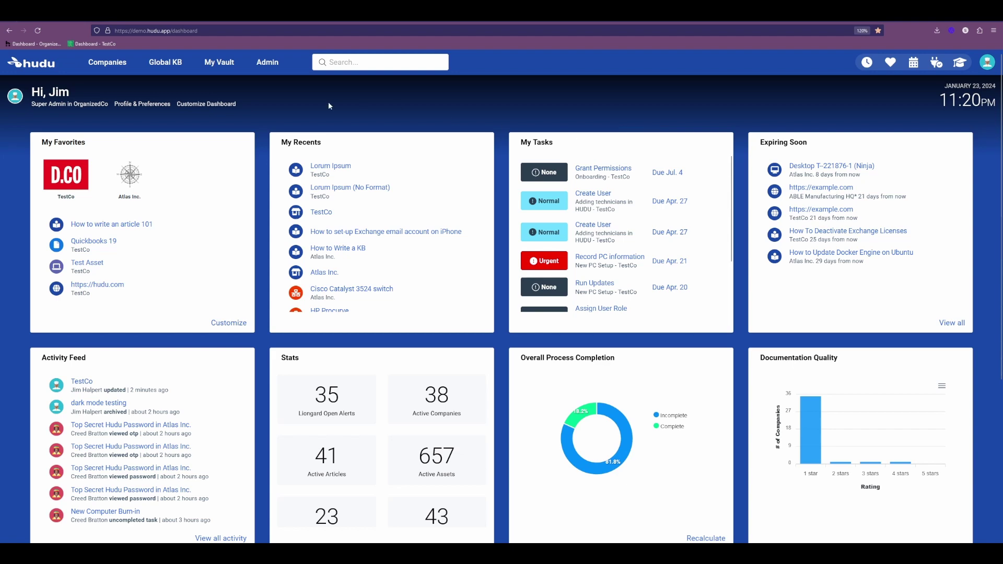
Go to Admin and open the Import Data page with its import templates
{"action": "left_click", "coordinate": [266, 64]}
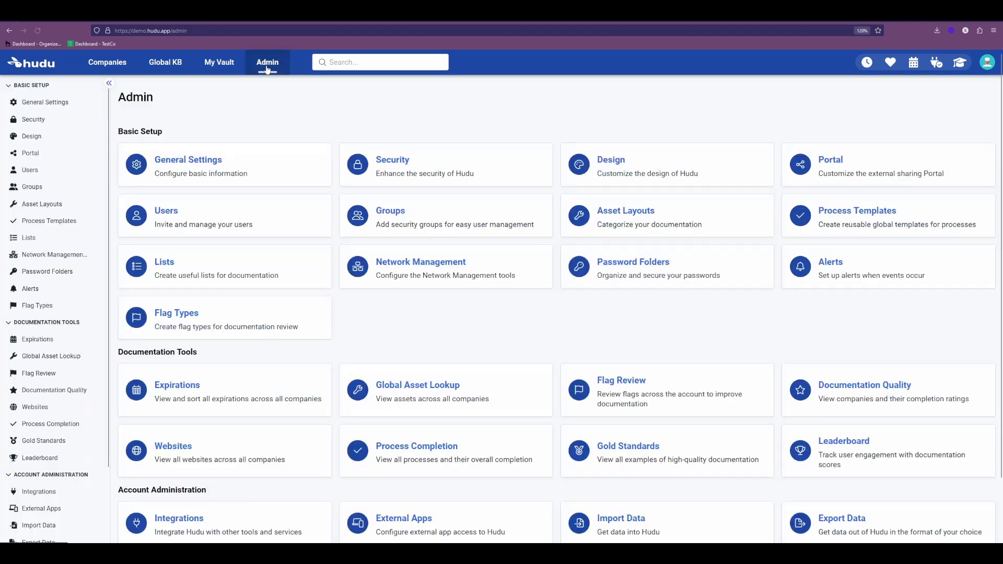
{"action": "scroll", "coordinate": [471, 211], "scroll_direction": "down", "scroll_amount": 1}
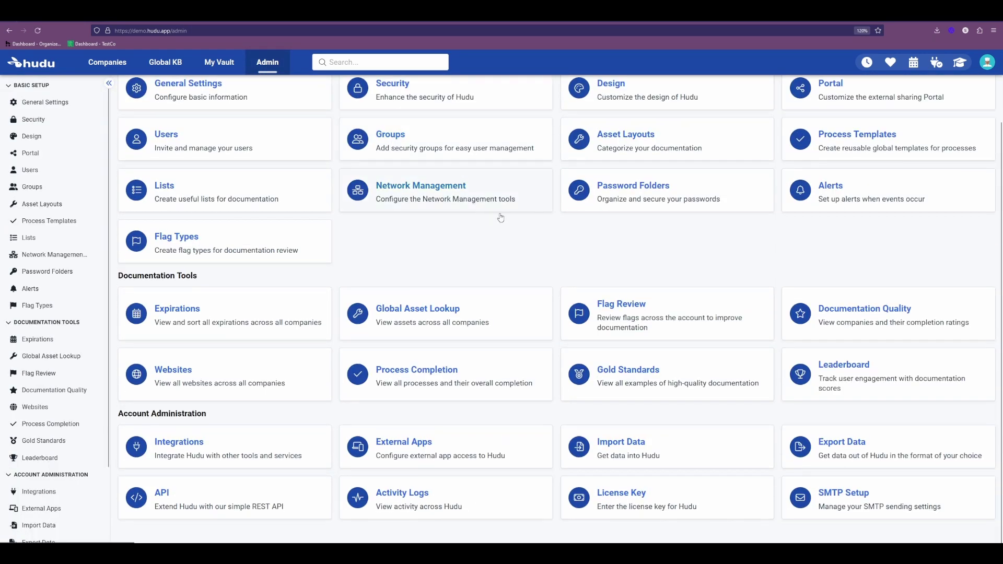
{"action": "left_click", "coordinate": [658, 453]}
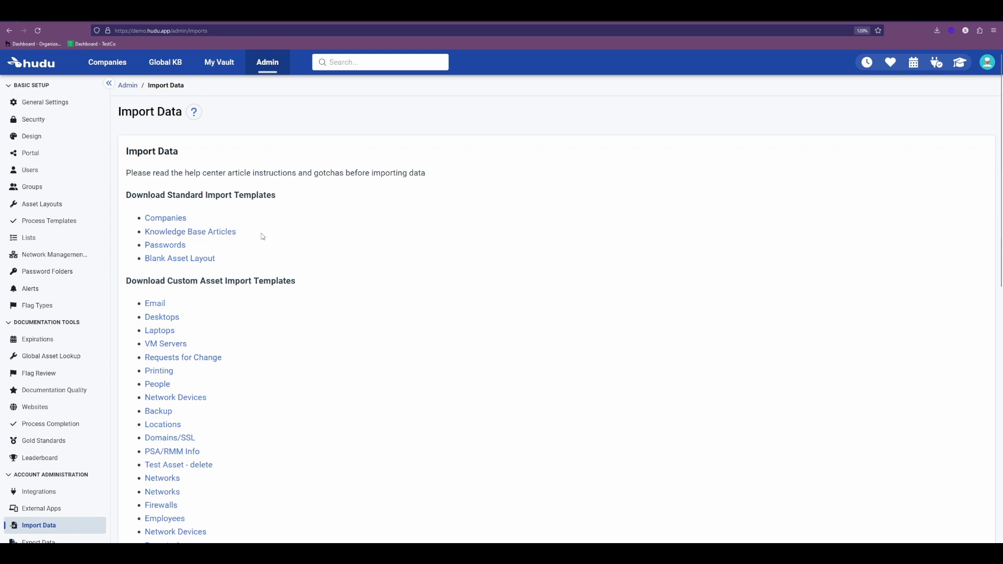
Review the articles template's name, content and company_name columns in Excel, then return to the Lorum Ipsum article
{"action": "left_click", "coordinate": [217, 233]}
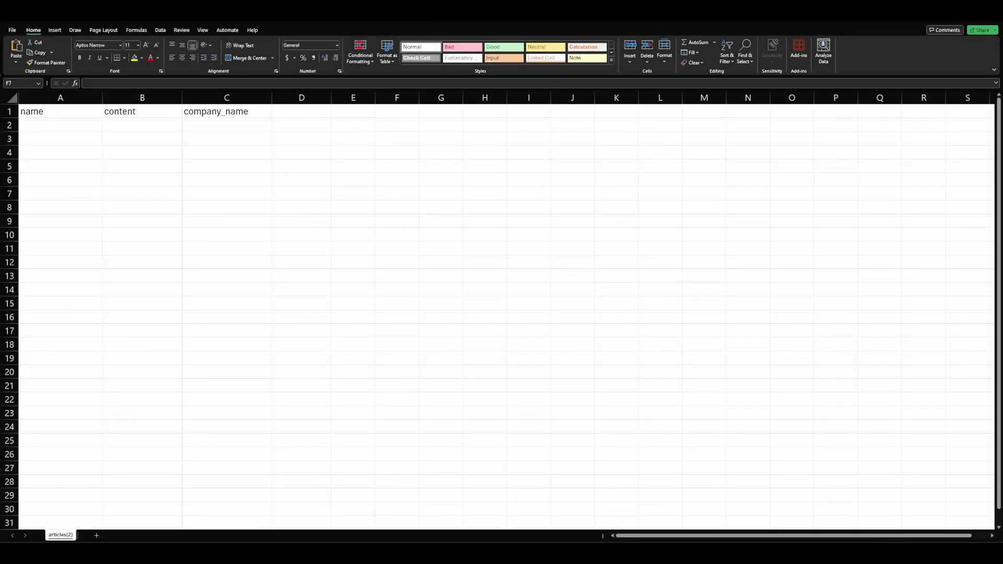
{"action": "left_click", "coordinate": [66, 123]}
{"action": "left_click", "coordinate": [131, 127]}
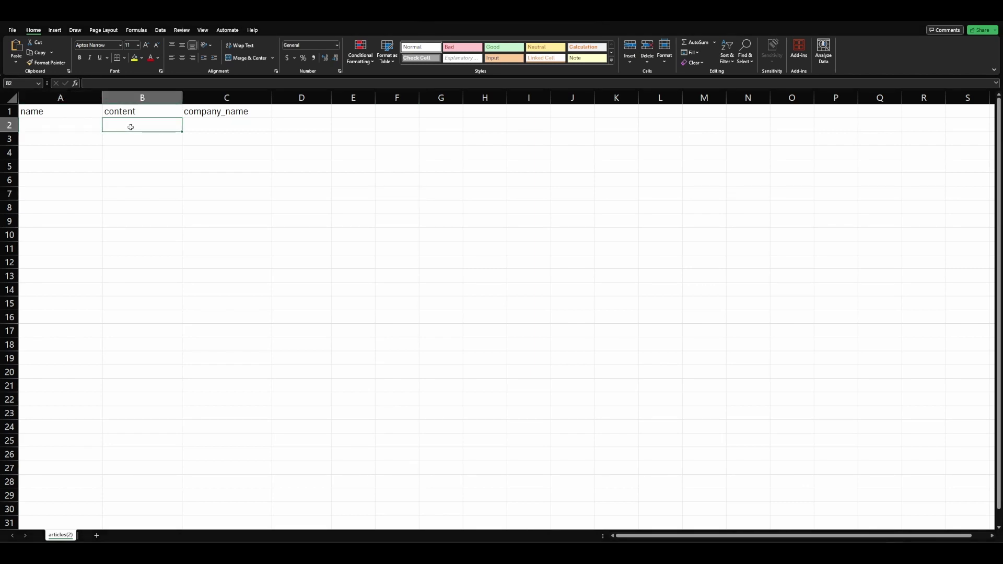
{"action": "left_click", "coordinate": [211, 131]}
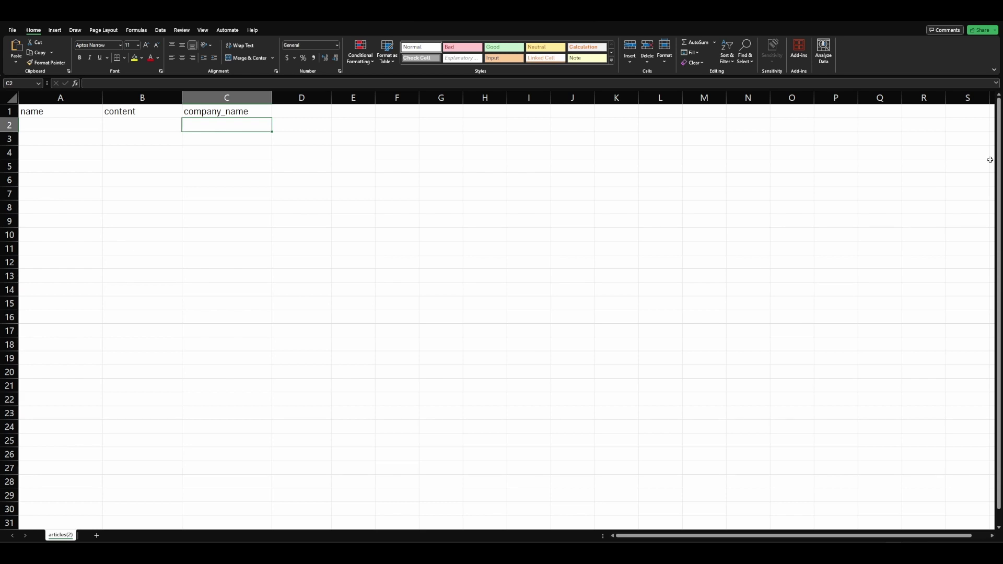
{"action": "key", "text": "alt+Tab"}
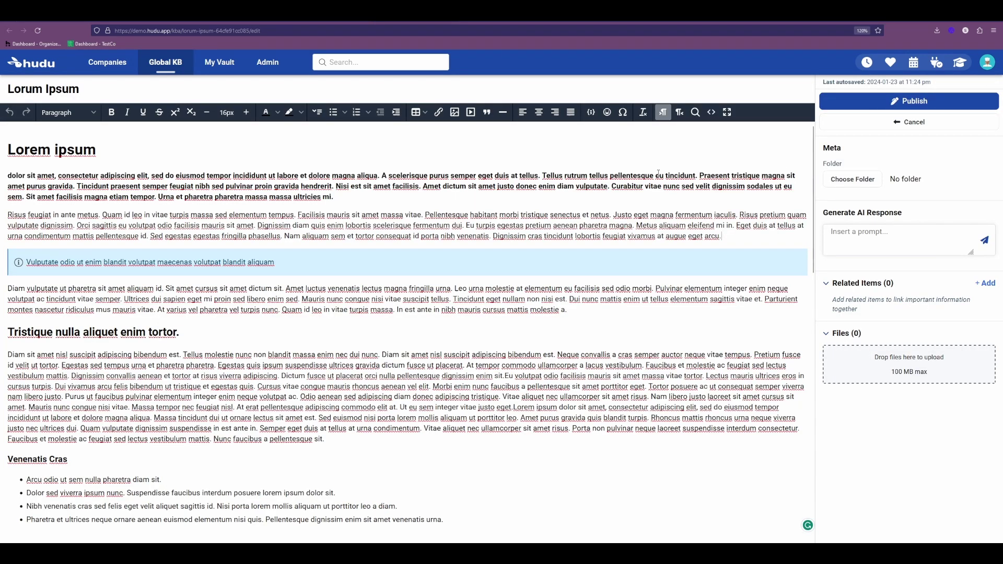
Show the Lorum Ipsum article's HTML source and highlight its opening <h1> tag
{"action": "left_click", "coordinate": [712, 114]}
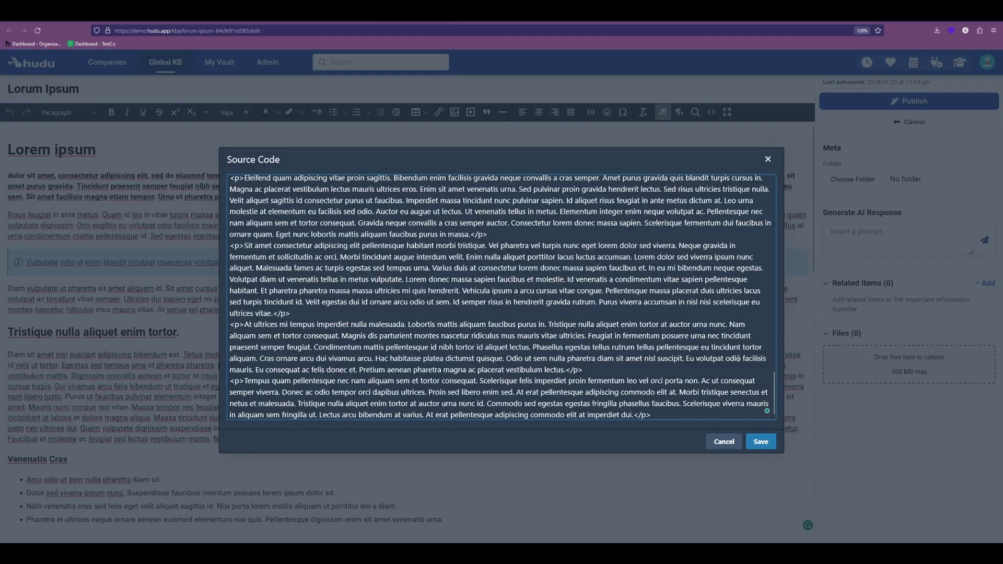
{"action": "scroll", "coordinate": [738, 358], "scroll_direction": "up", "scroll_amount": 10}
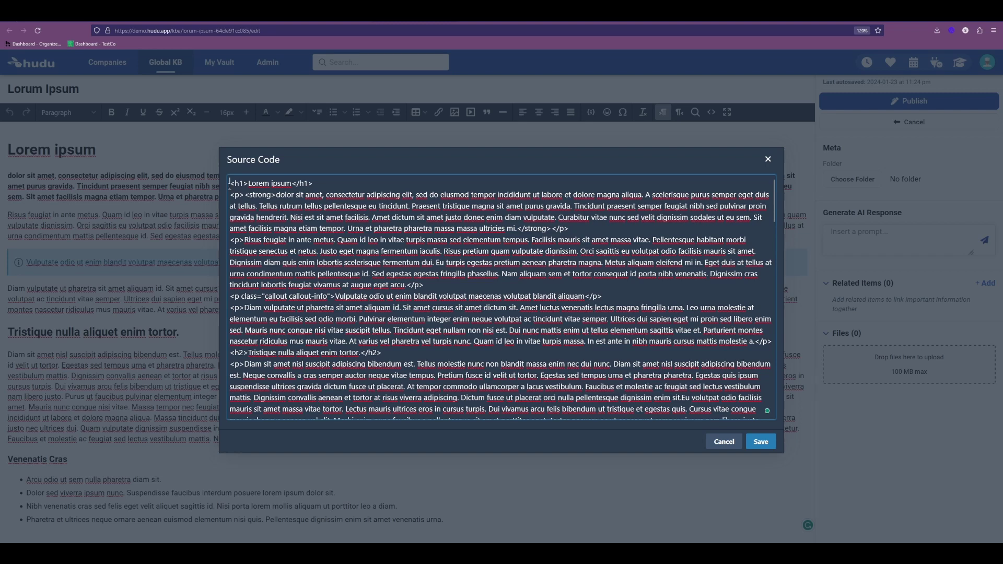
{"action": "left_click_drag", "start_coordinate": [232, 186], "coordinate": [274, 198]}
{"action": "left_click", "coordinate": [346, 216]}
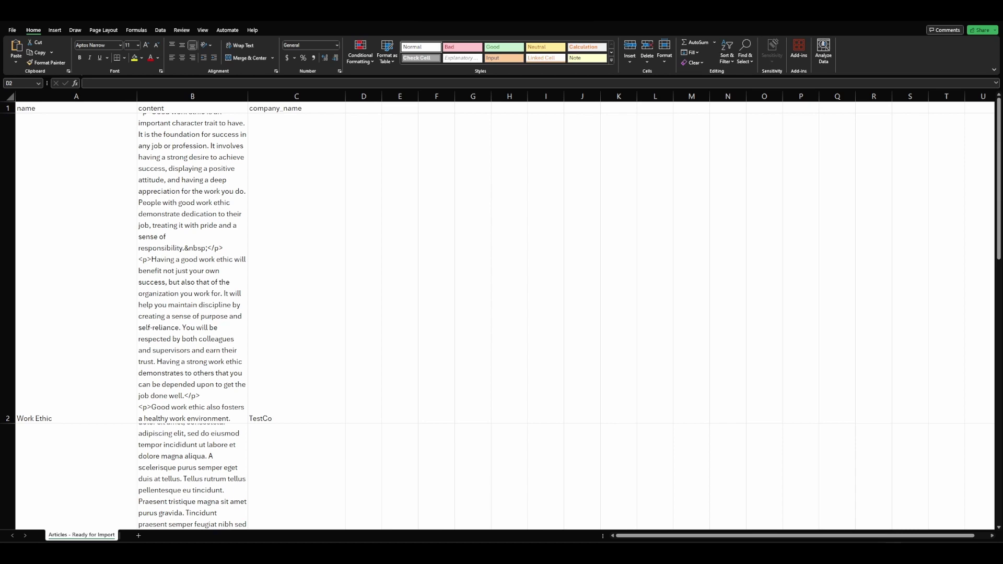
Inspect the HTML content of the Work Ethic and Lorum Ipsum rows in the Articles - Ready for Import sheet
{"action": "left_click", "coordinate": [192, 189]}
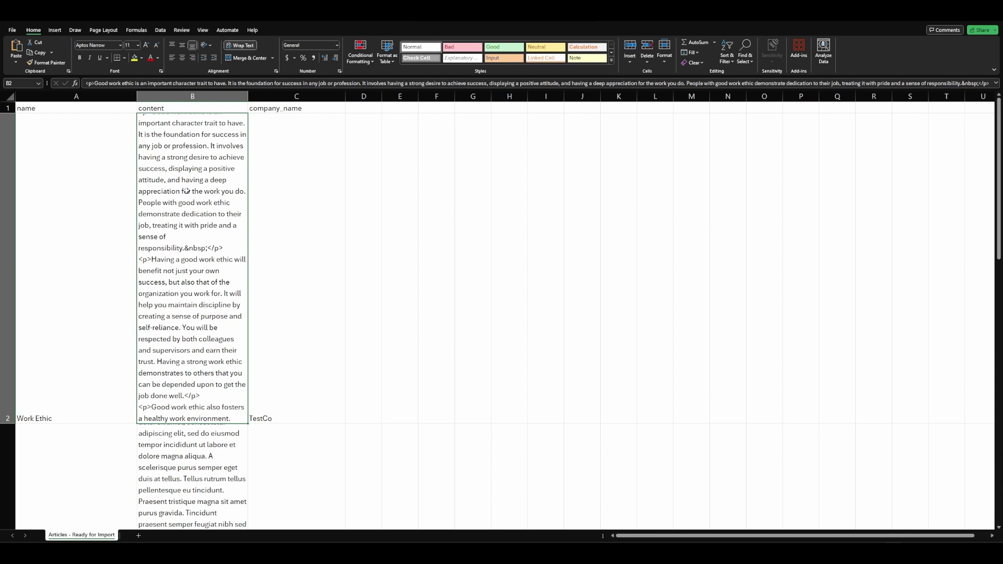
{"action": "scroll", "coordinate": [186, 191], "scroll_direction": "down", "scroll_amount": 3}
{"action": "scroll", "coordinate": [185, 191], "scroll_direction": "down", "scroll_amount": 6}
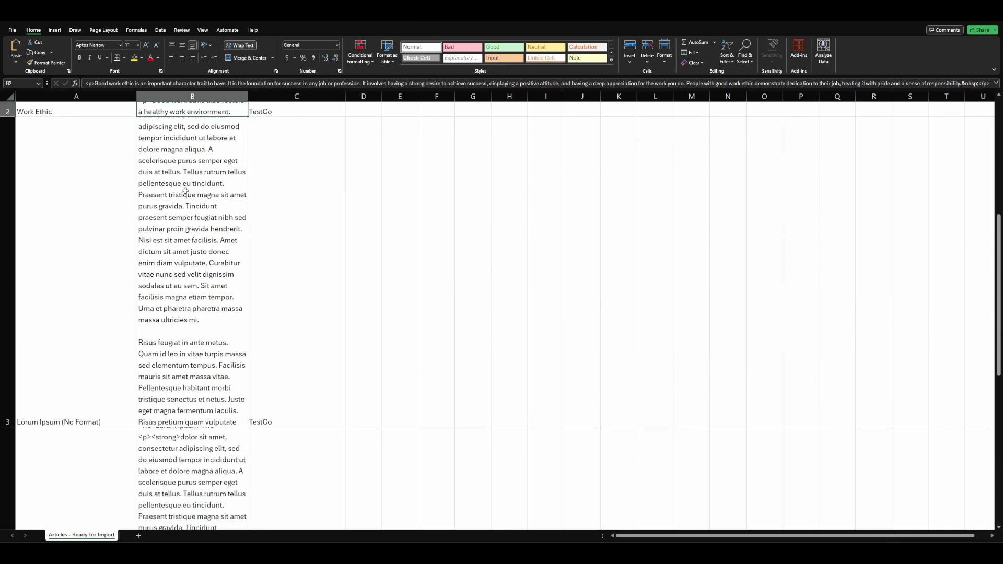
{"action": "scroll", "coordinate": [185, 190], "scroll_direction": "down", "scroll_amount": 2}
{"action": "left_click", "coordinate": [191, 292]}
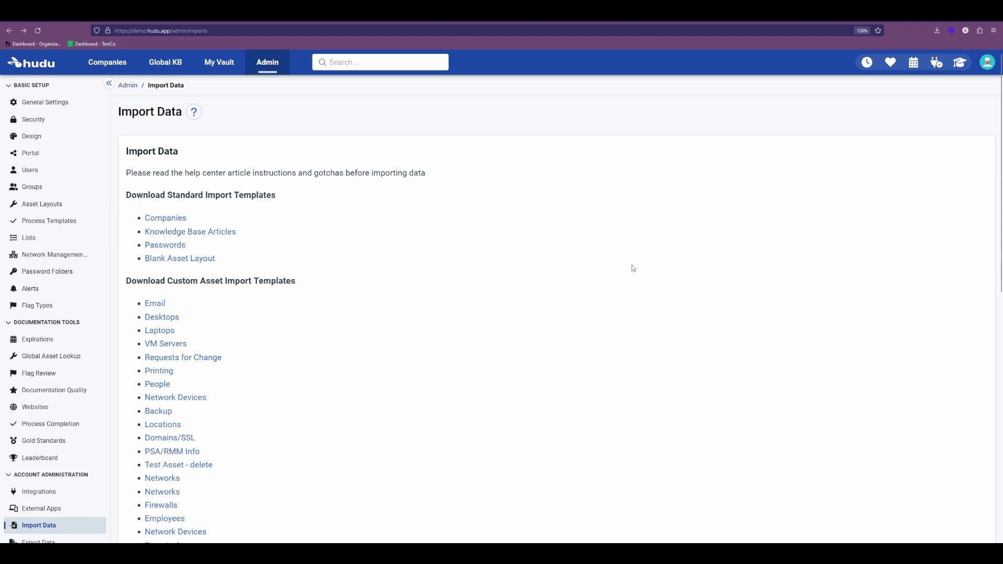
Import 'Articles - Ready for Import.csv' with the Knowledge Base Articles import type
{"action": "scroll", "coordinate": [689, 293], "scroll_direction": "down", "scroll_amount": 10}
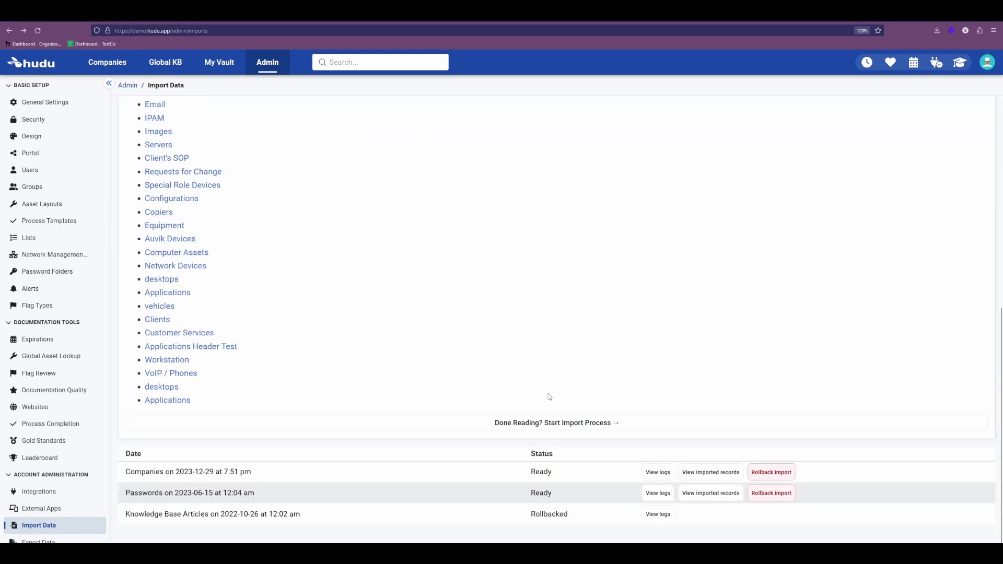
{"action": "left_click", "coordinate": [543, 421]}
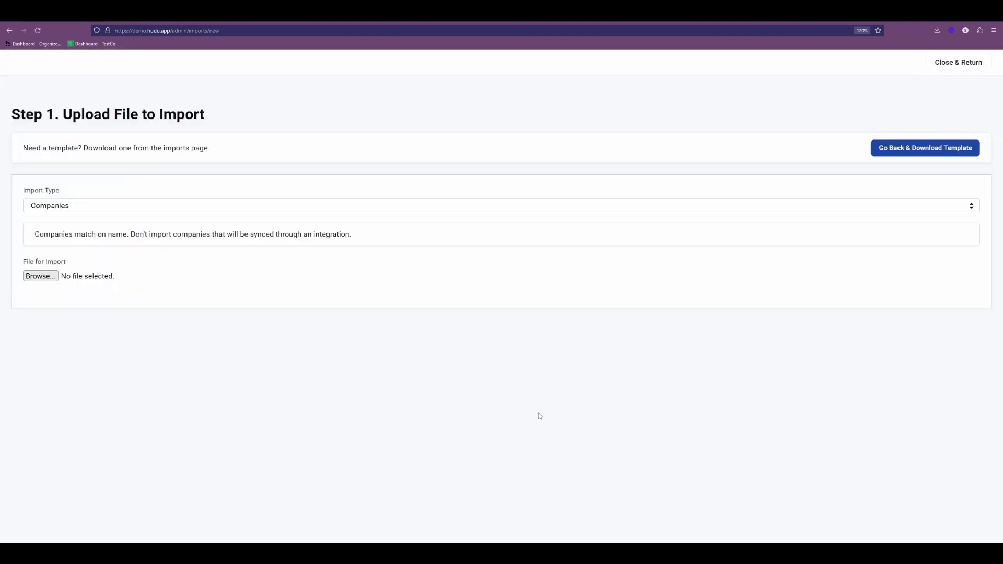
{"action": "left_click", "coordinate": [58, 205]}
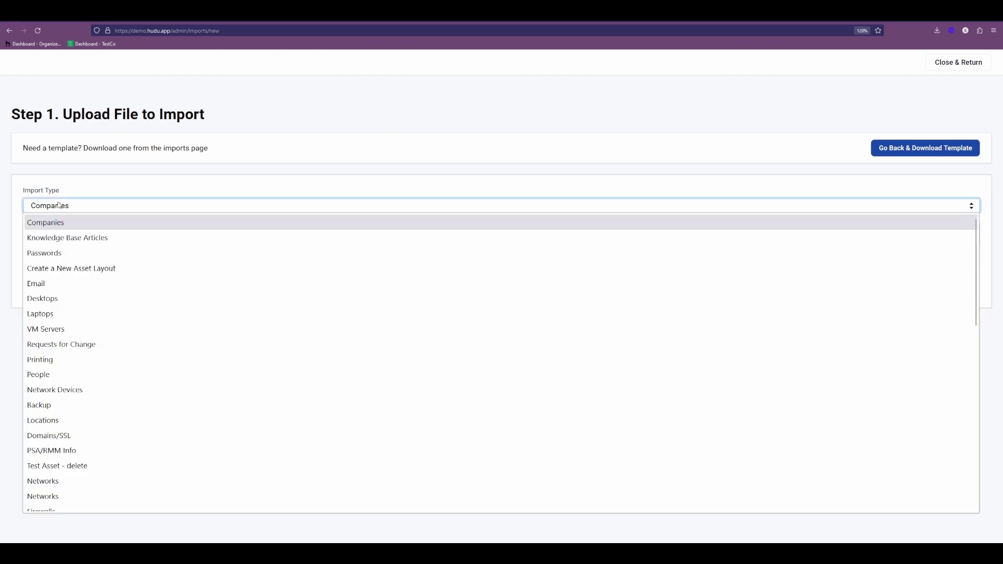
{"action": "left_click", "coordinate": [65, 238]}
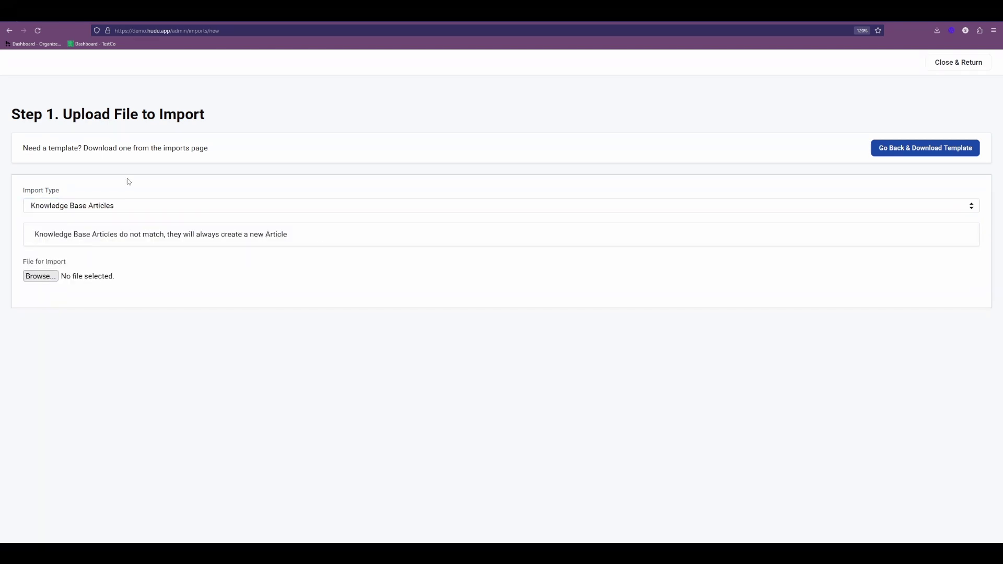
{"action": "left_click", "coordinate": [53, 277]}
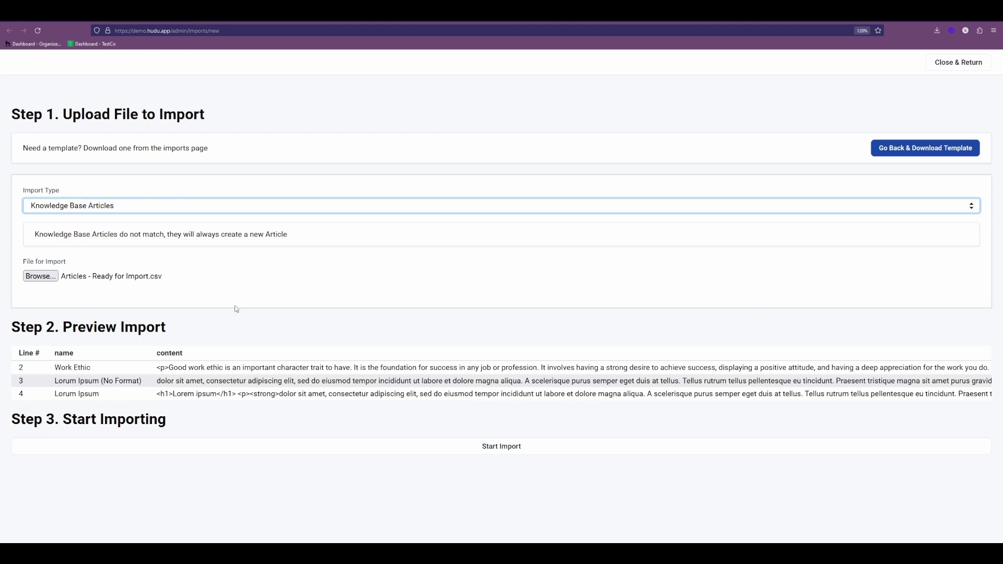
{"action": "left_click", "coordinate": [517, 447]}
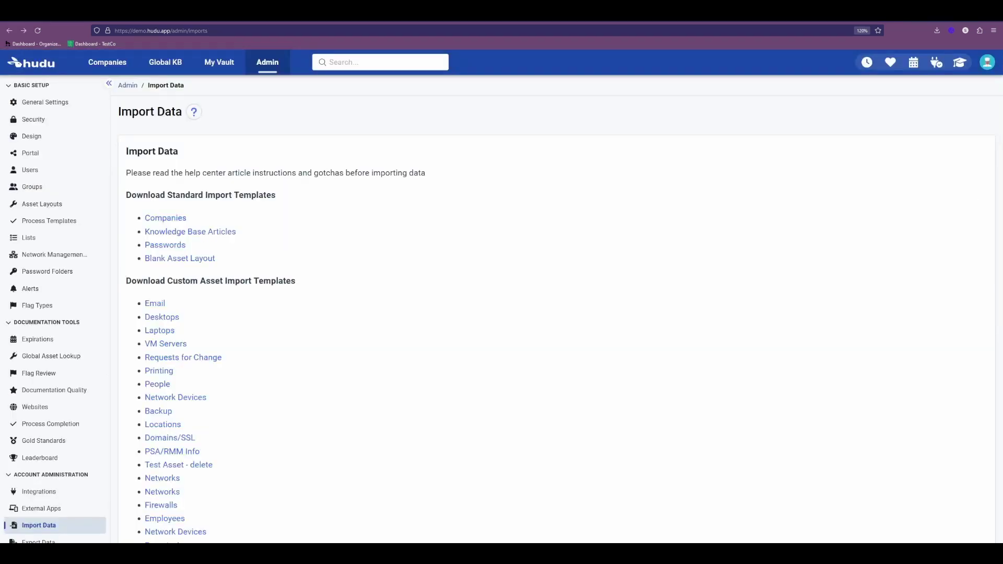
{"action": "scroll", "coordinate": [445, 180], "scroll_direction": "down", "scroll_amount": 5}
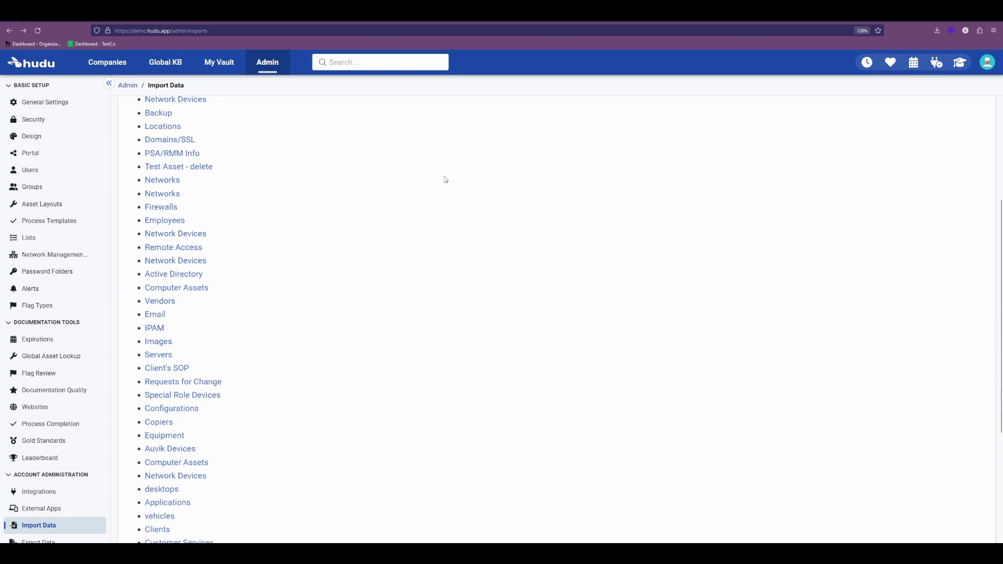
{"action": "scroll", "coordinate": [445, 180], "scroll_direction": "down", "scroll_amount": 4}
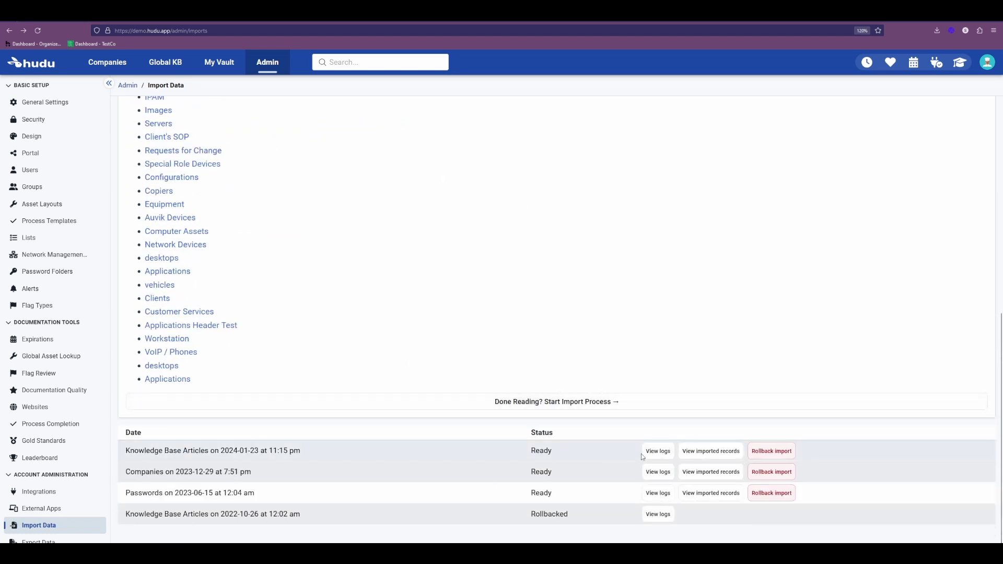
{"action": "left_click", "coordinate": [654, 453]}
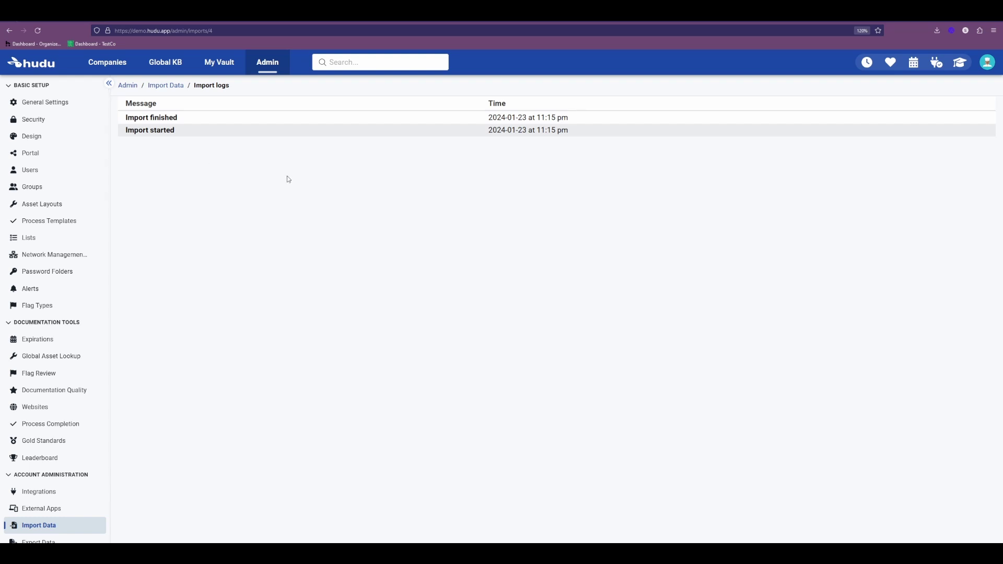
{"action": "left_click", "coordinate": [171, 90]}
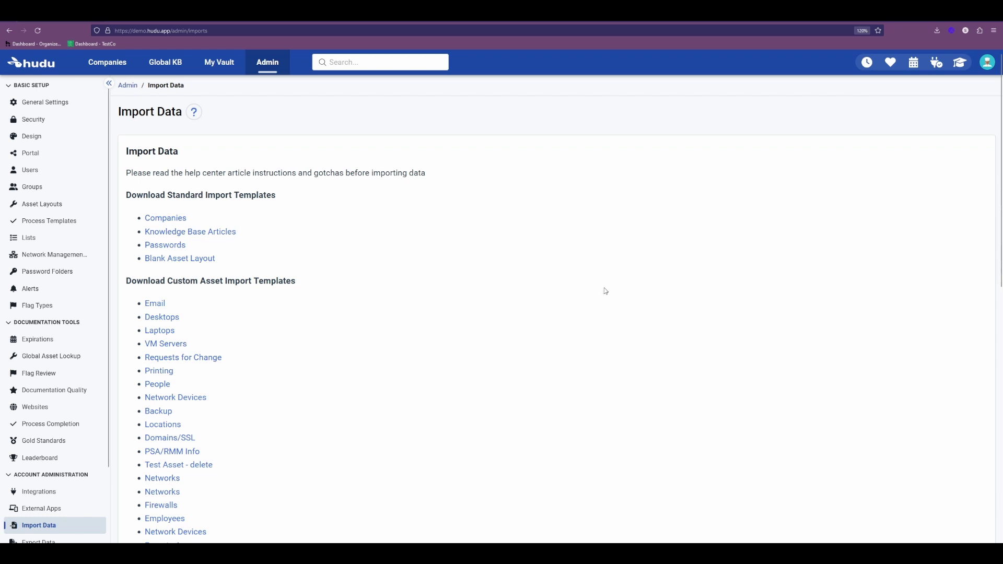
Open the 2023-06-15 Passwords import logs and highlight the 'Line 3: Company must exist' error
{"action": "scroll", "coordinate": [605, 291], "scroll_direction": "down", "scroll_amount": 10}
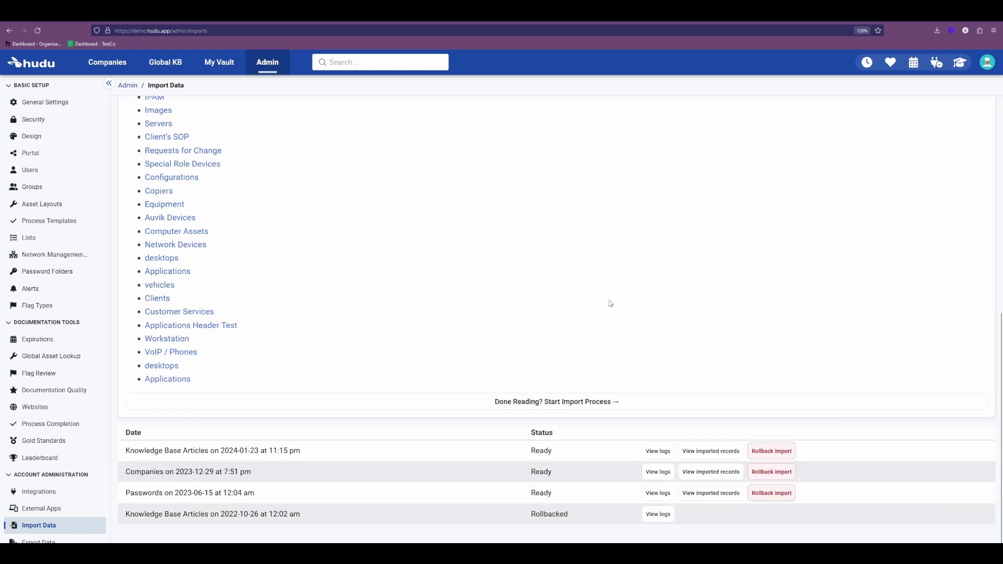
{"action": "left_click", "coordinate": [658, 493]}
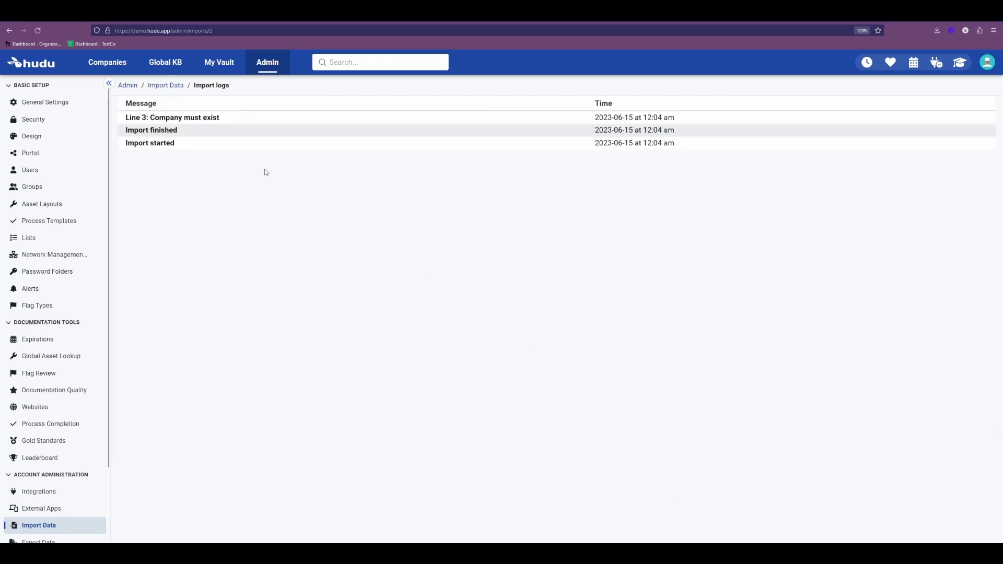
{"action": "left_click_drag", "start_coordinate": [124, 117], "coordinate": [247, 118]}
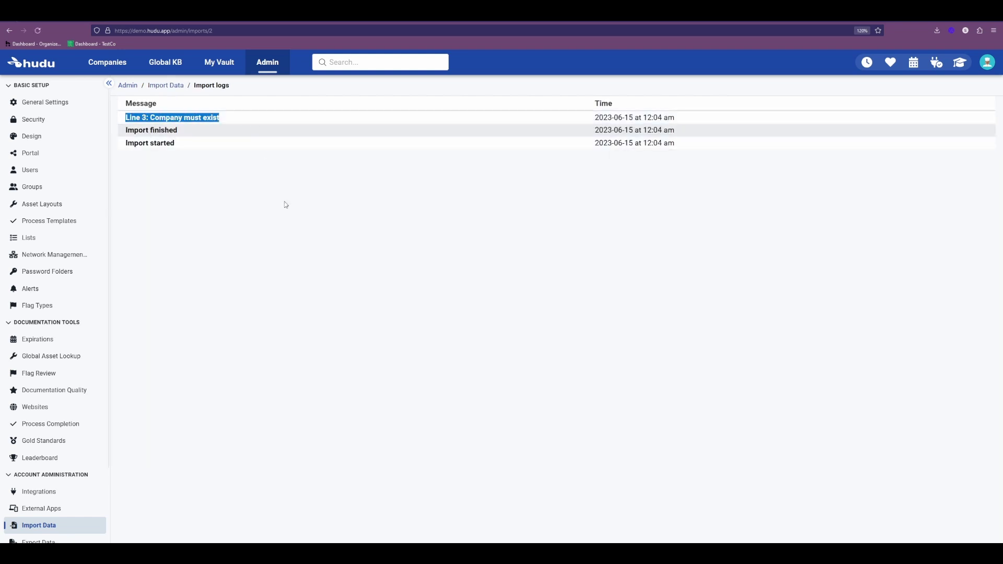
{"action": "left_click", "coordinate": [312, 243]}
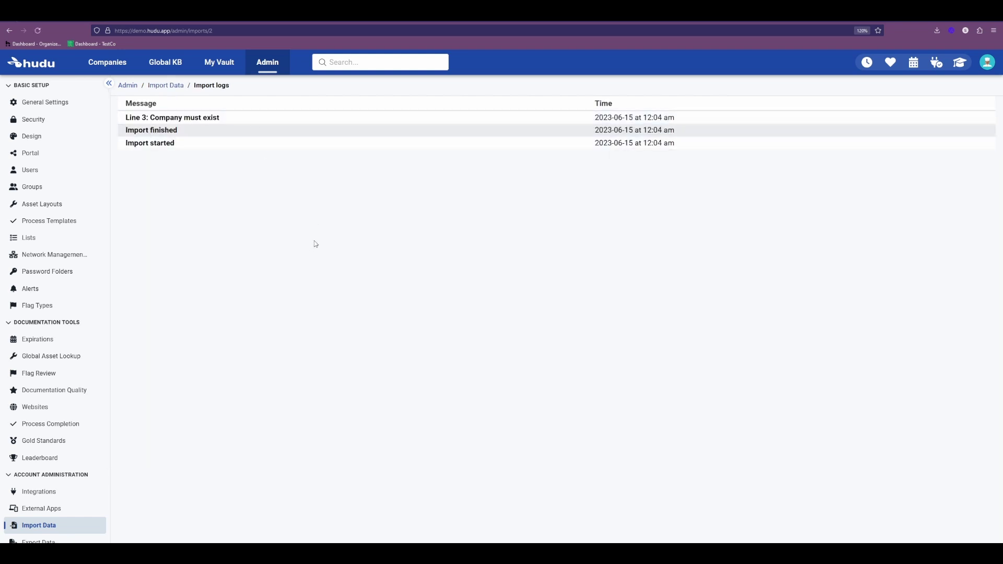